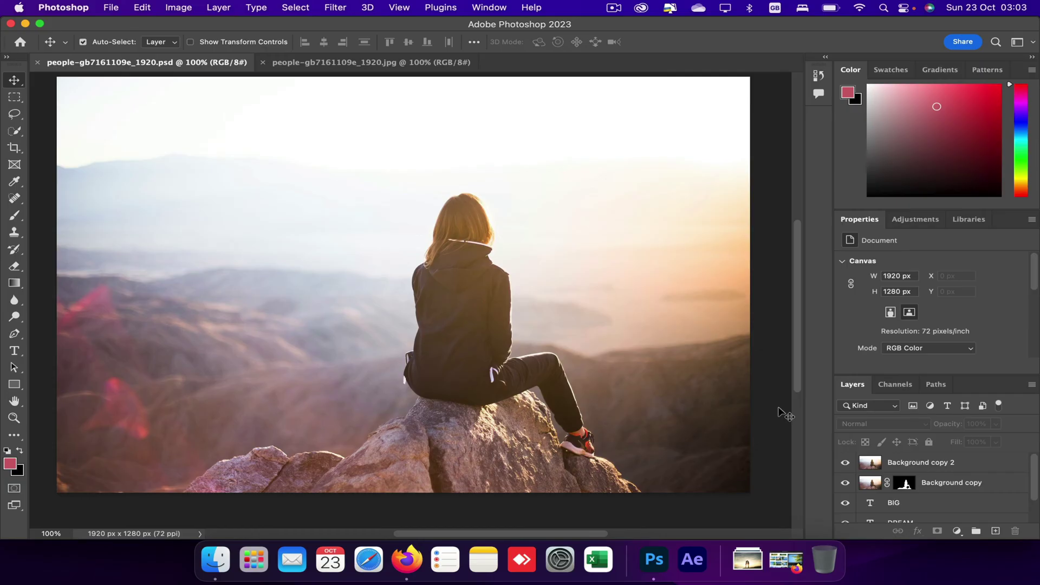
Hide 'Background copy 2' to reveal the DREAM BIG composite, then switch to the plain .jpg photo.
left_click(846, 463)
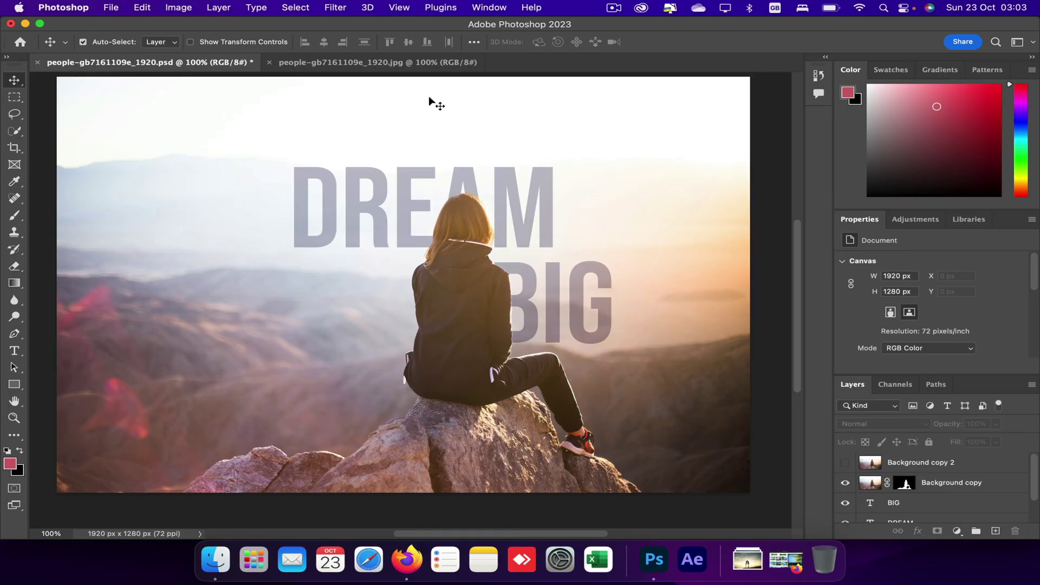
left_click(404, 63)
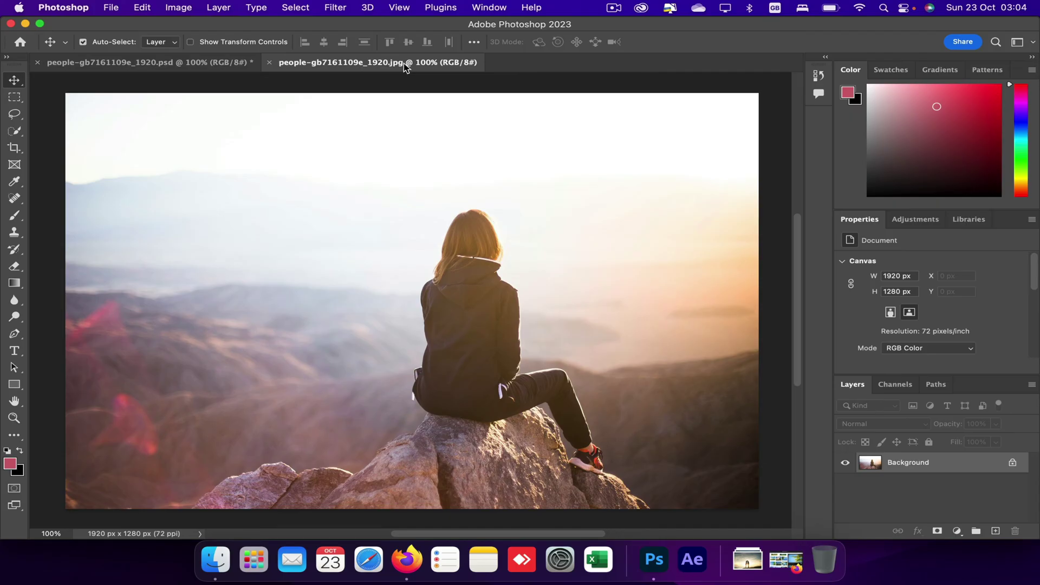
Add a DREAM text layer in the sky of the photo.
left_click(25, 352)
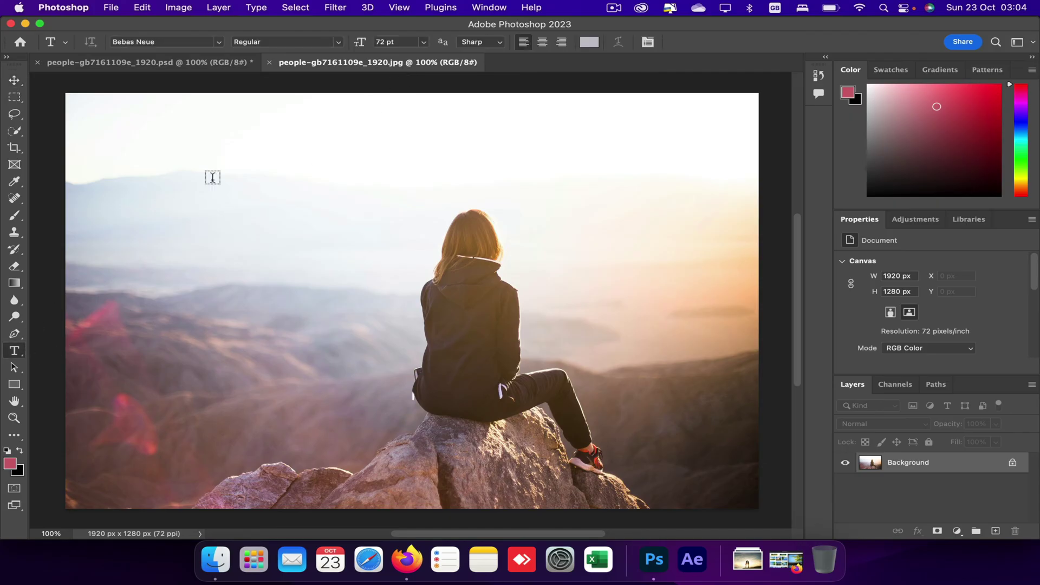
left_click(290, 164)
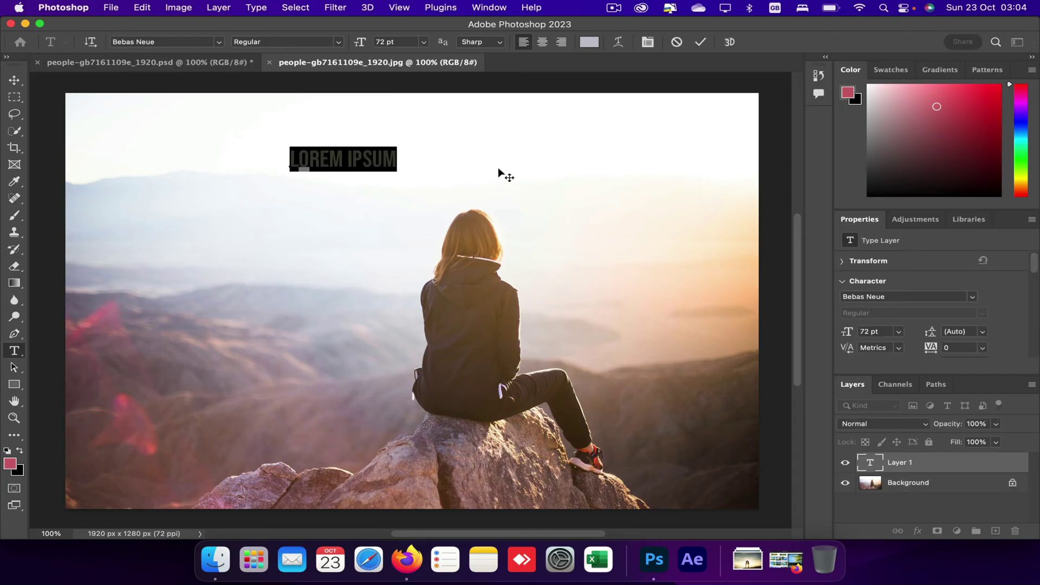
type("DREA")
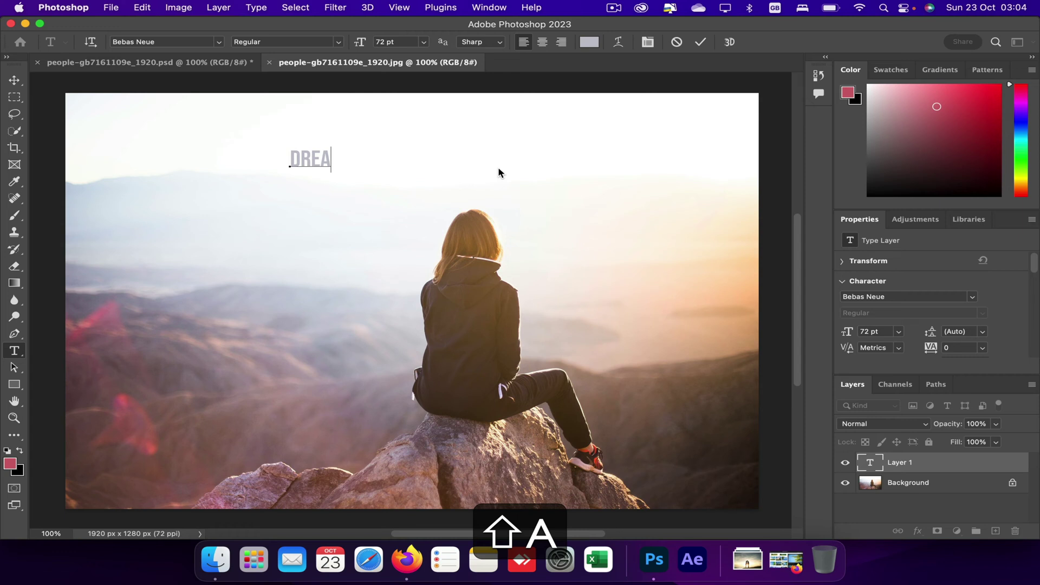
type("M")
left_click(15, 80)
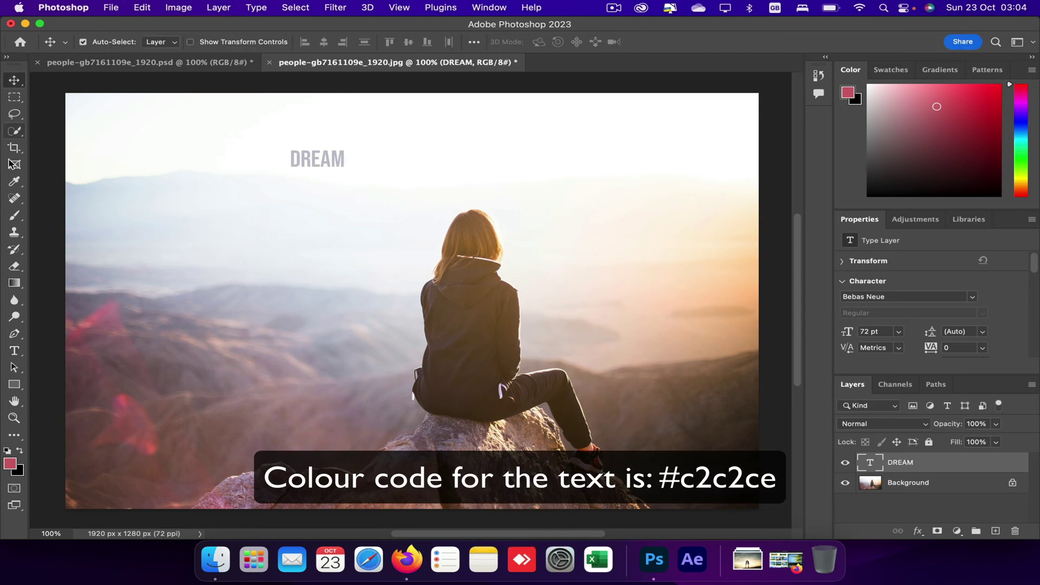
Add a second text layer reading BIG just below DREAM.
left_click(15, 350)
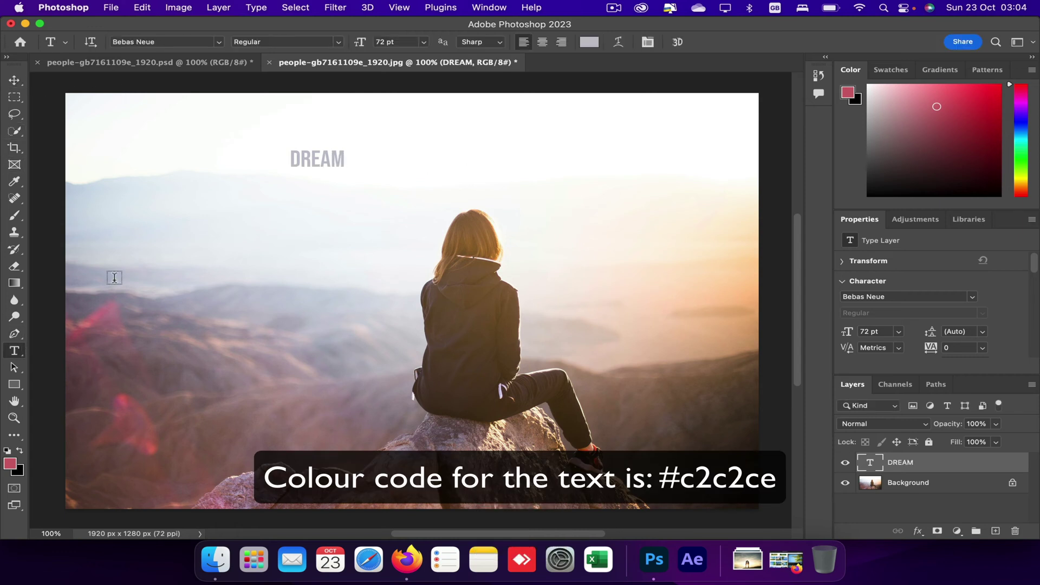
left_click(311, 225)
type("B")
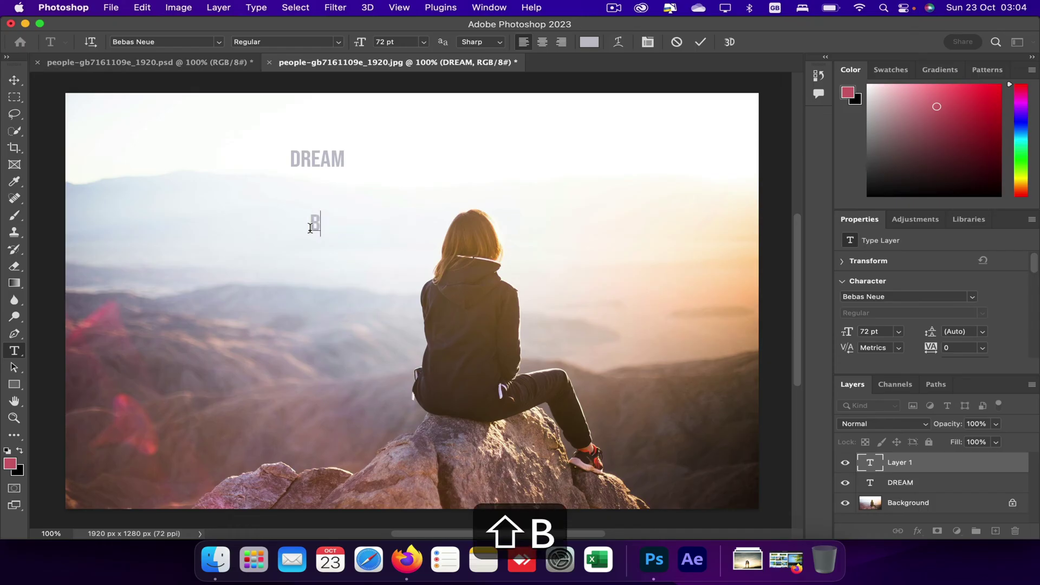
type("IG")
left_click(14, 80)
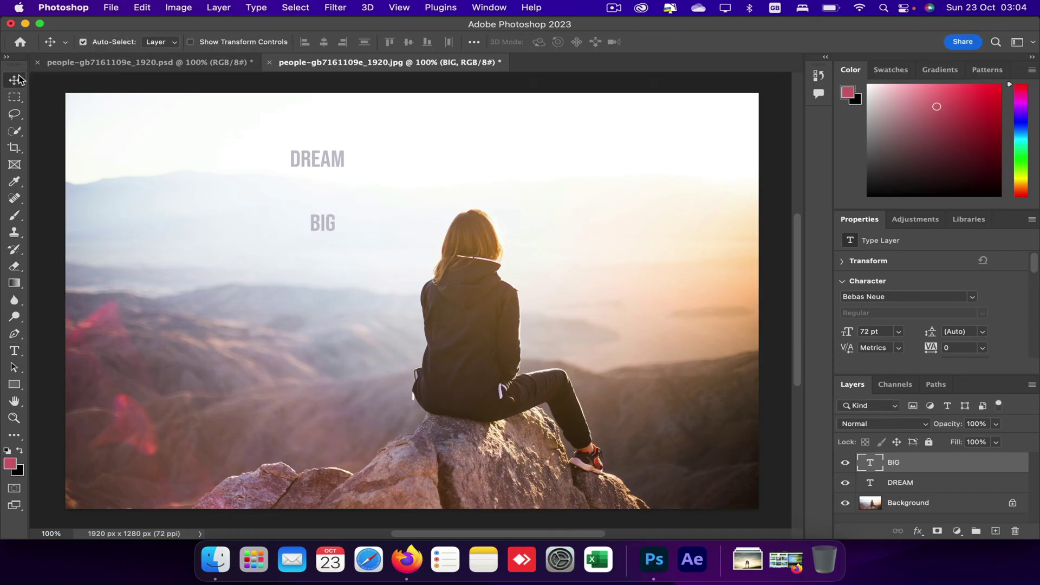
Move the BIG text right, beside the woman's shoulder.
right_click(331, 230)
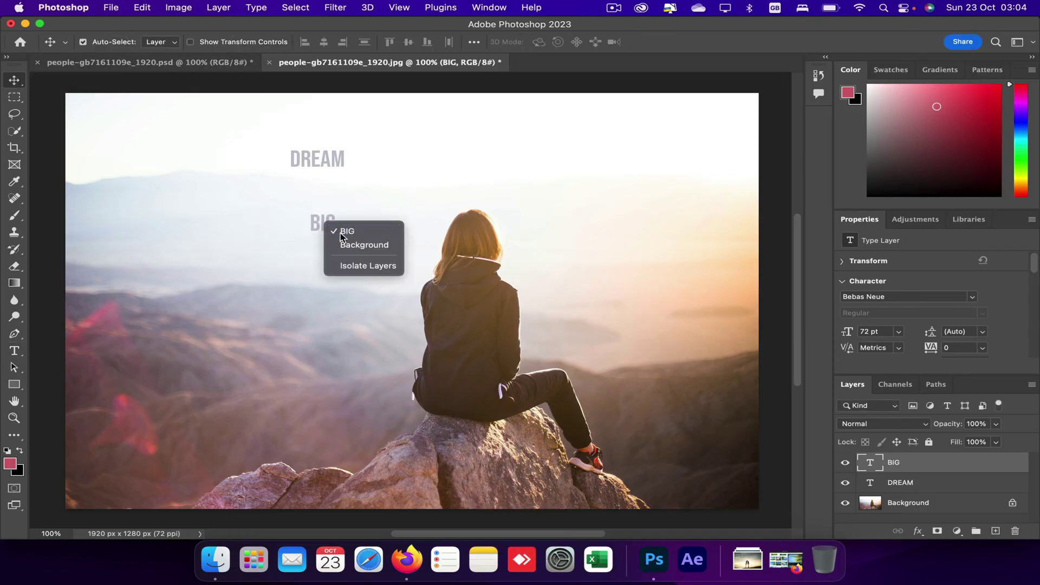
left_click(346, 231)
double_click(331, 228)
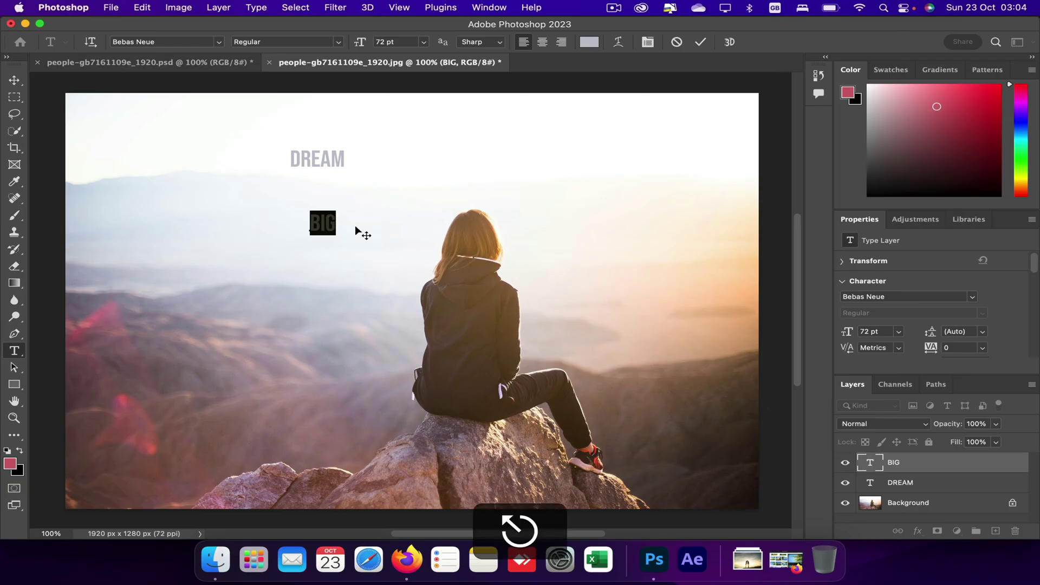
key("Escape")
left_click_drag(324, 225, 555, 313)
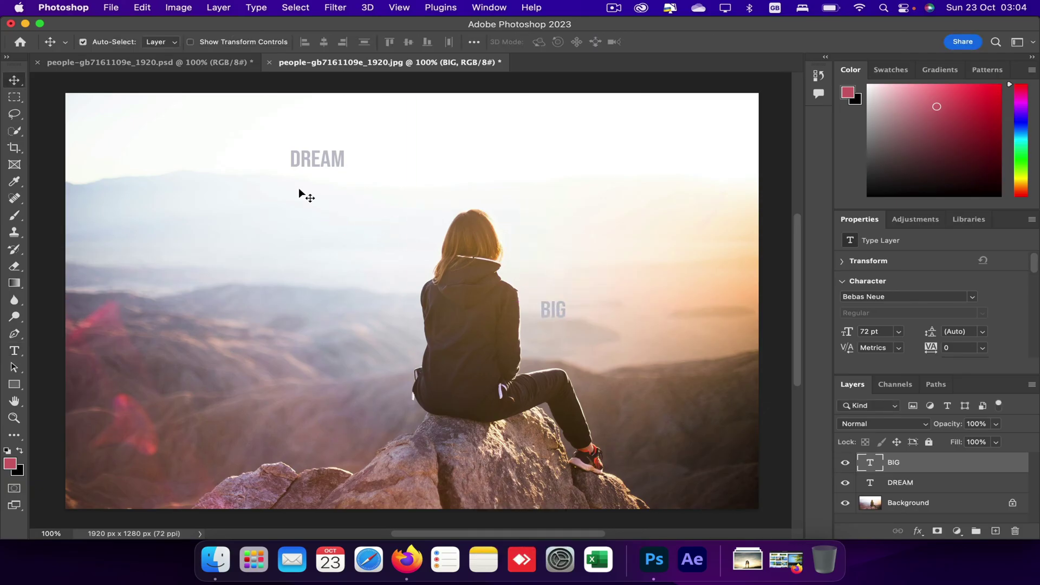
Scale DREAM up to about 285.51 pt so it spans the sky above her head.
right_click(301, 164)
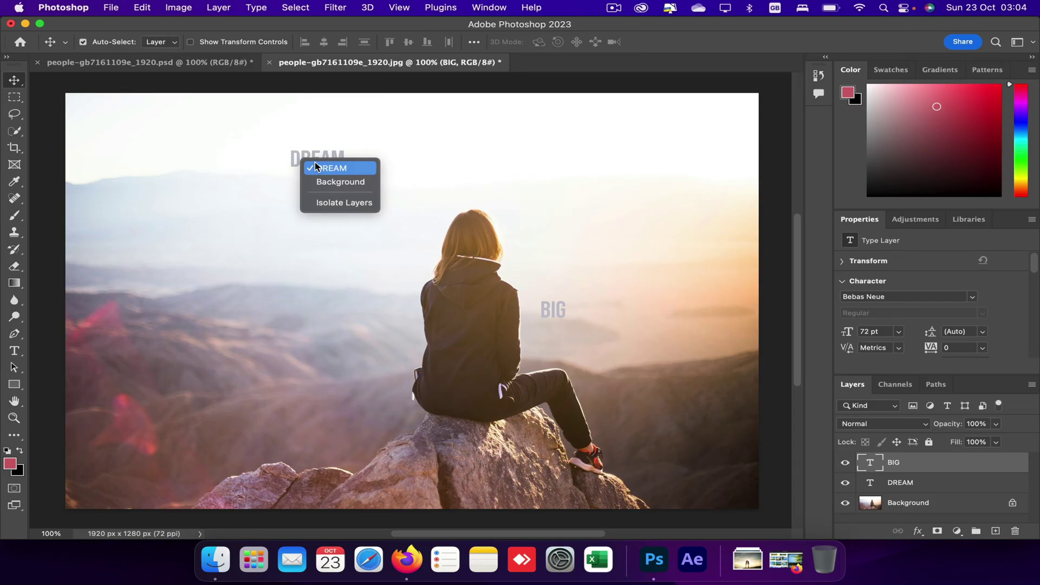
left_click(315, 166)
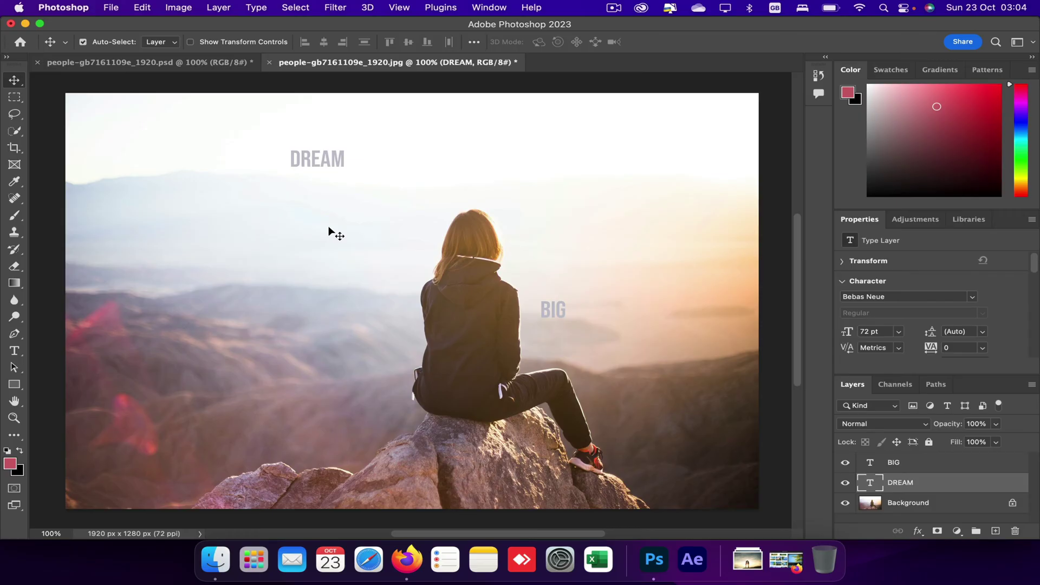
key("super+t")
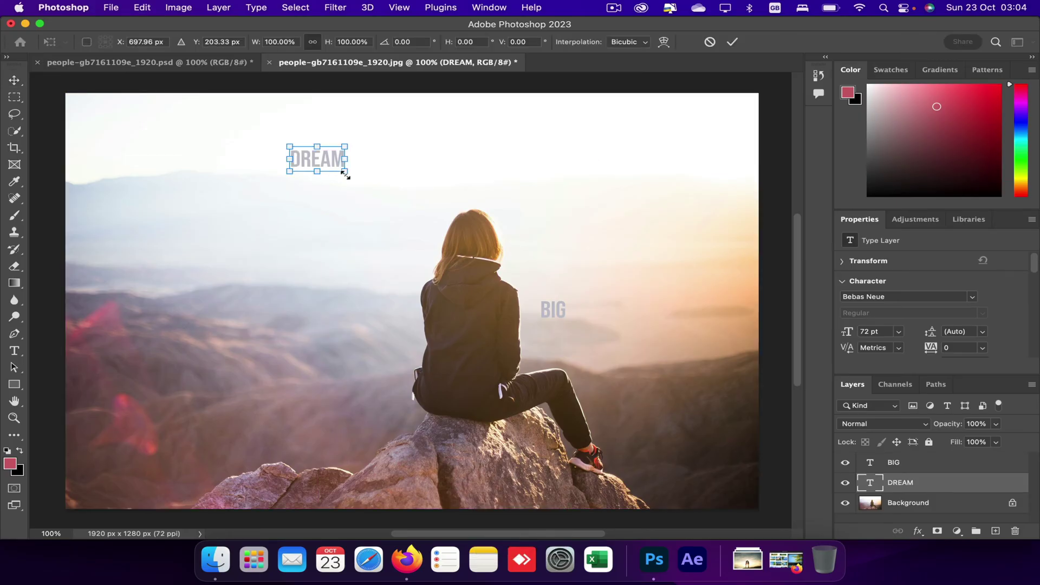
left_click_drag(343, 173, 506, 244)
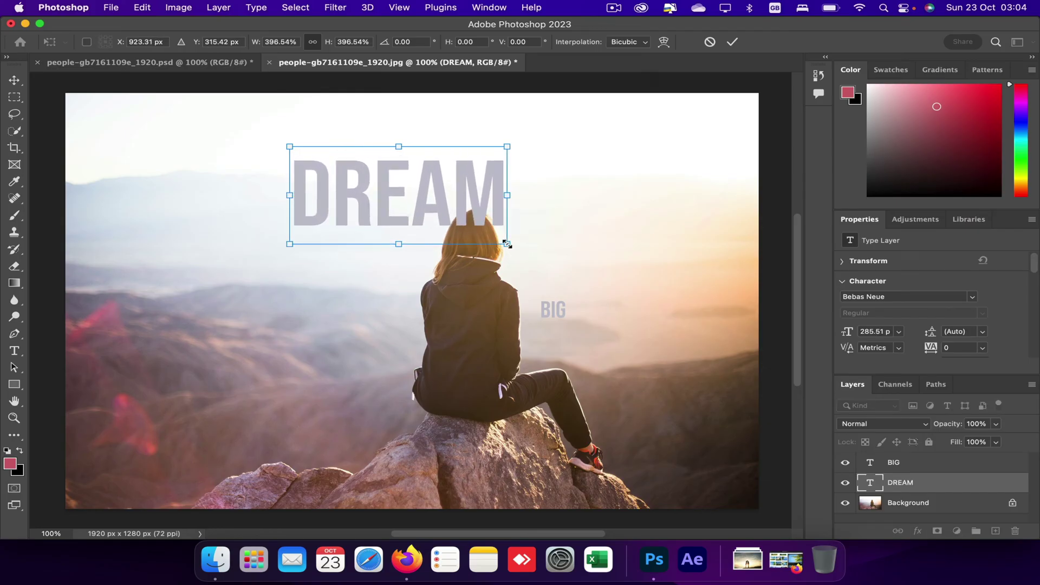
key("Return")
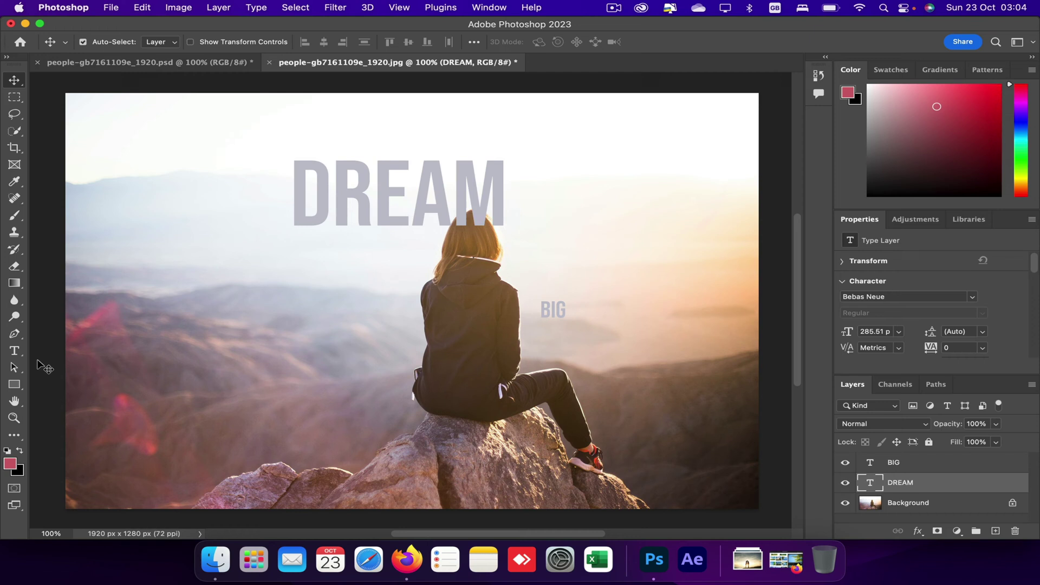
left_click(14, 350)
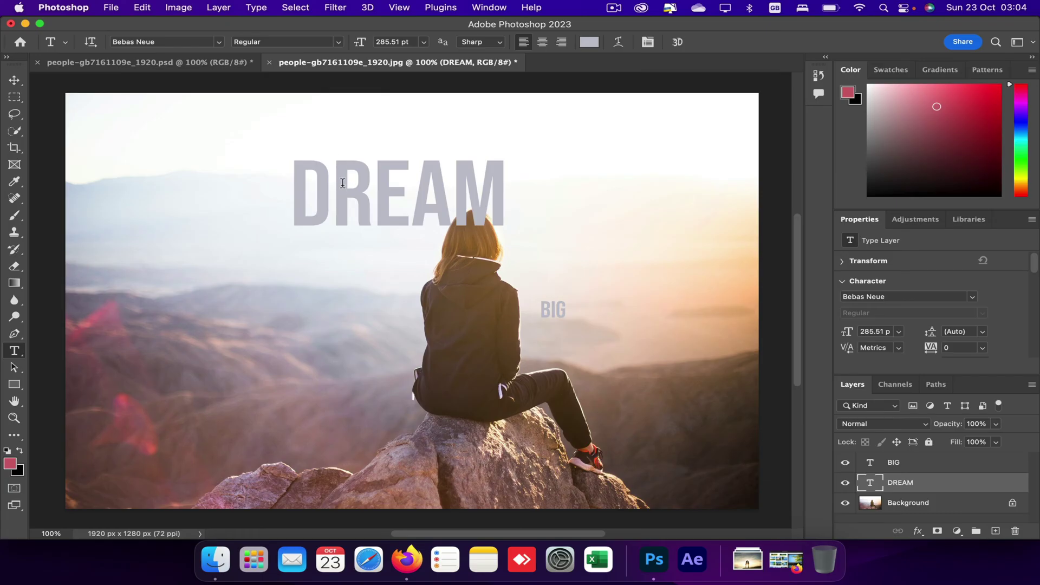
Set DREAM's font size to 353 pt.
left_click(381, 42)
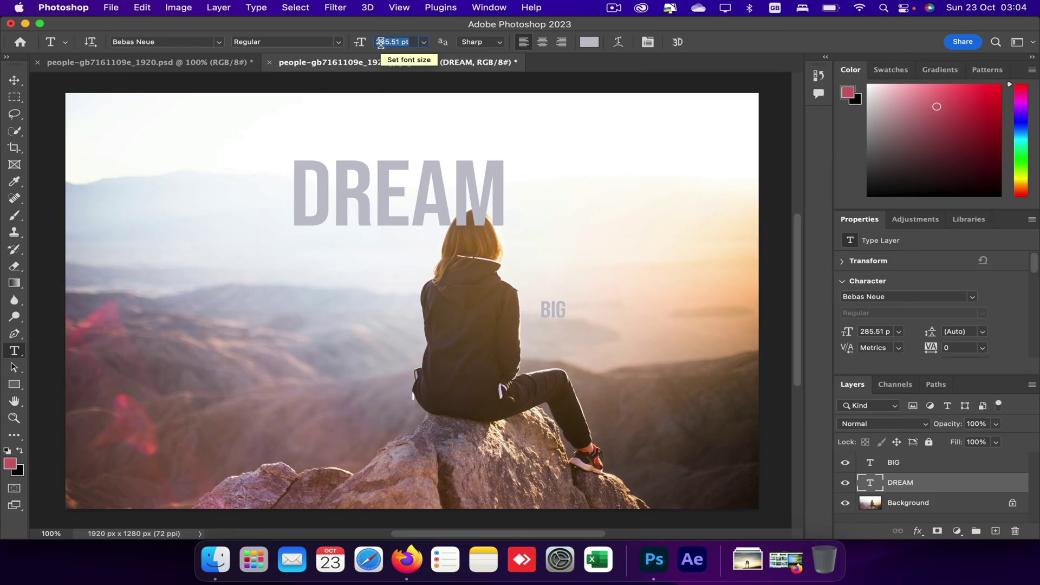
type("353")
key("Return")
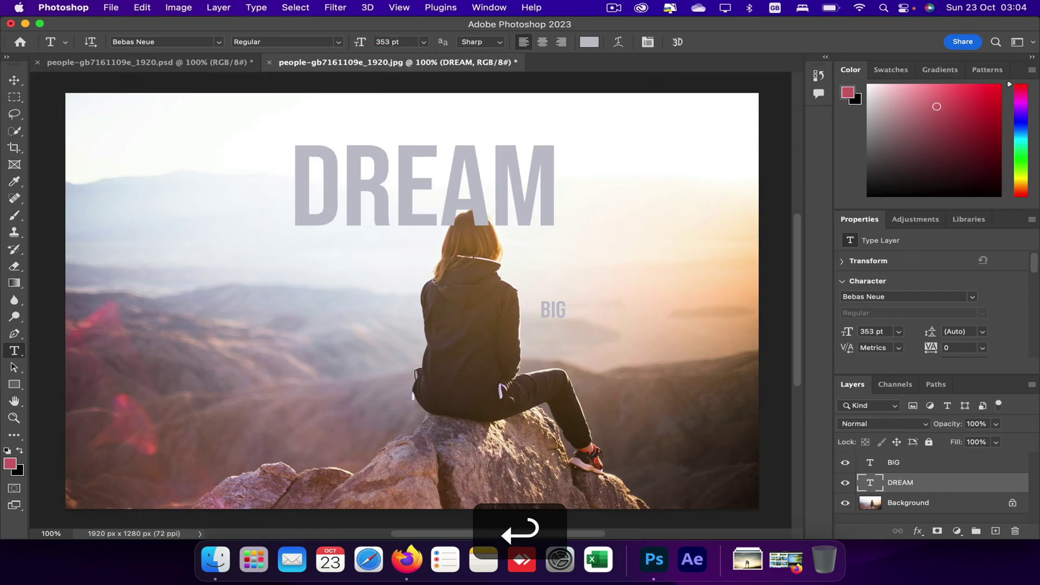
Select the BIG layer and set its font size to 353 pt to match DREAM.
left_click(14, 79)
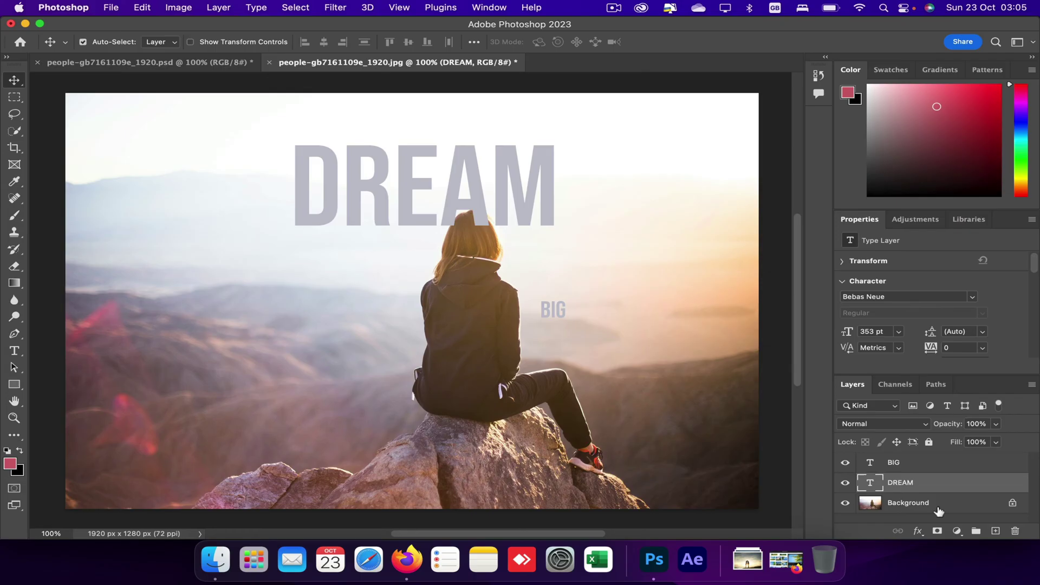
left_click(934, 464)
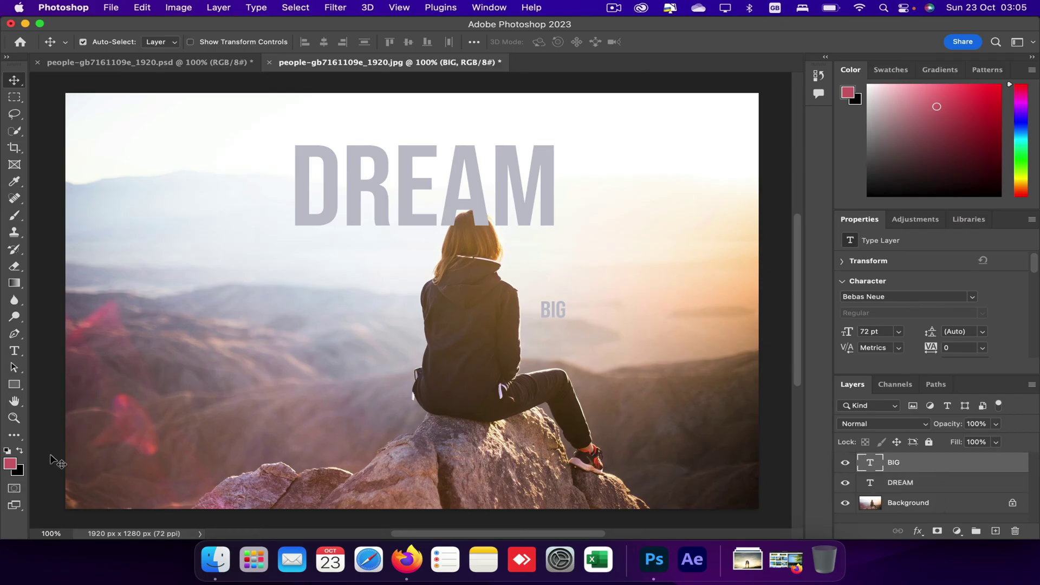
left_click(14, 351)
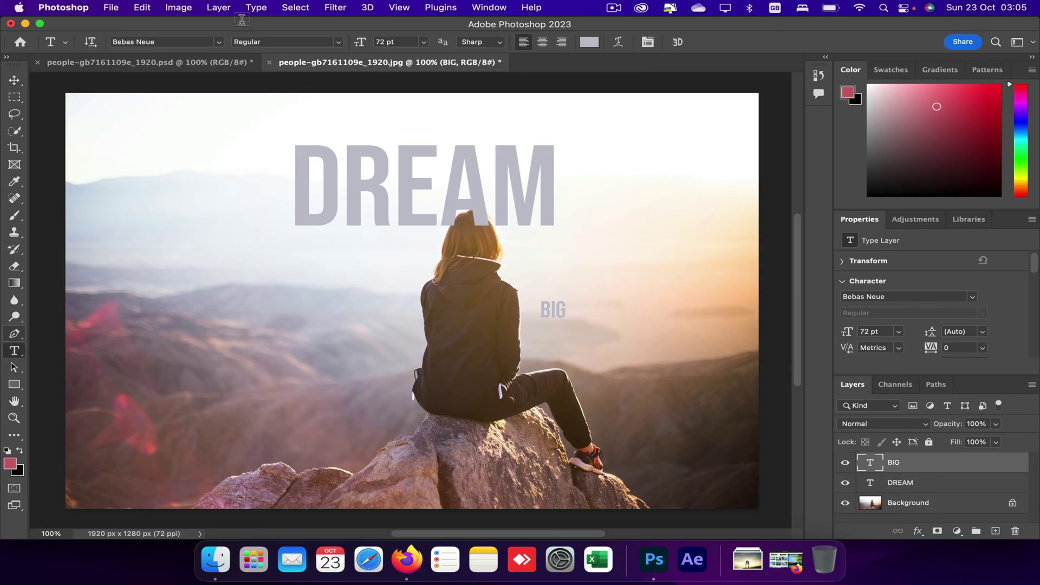
left_click(381, 42)
type("353")
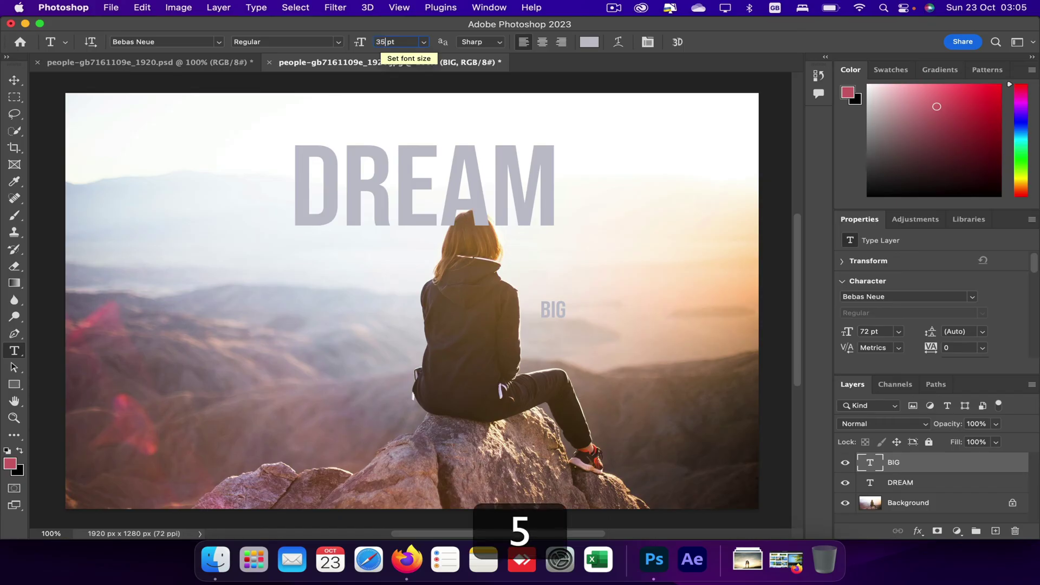
key("Return")
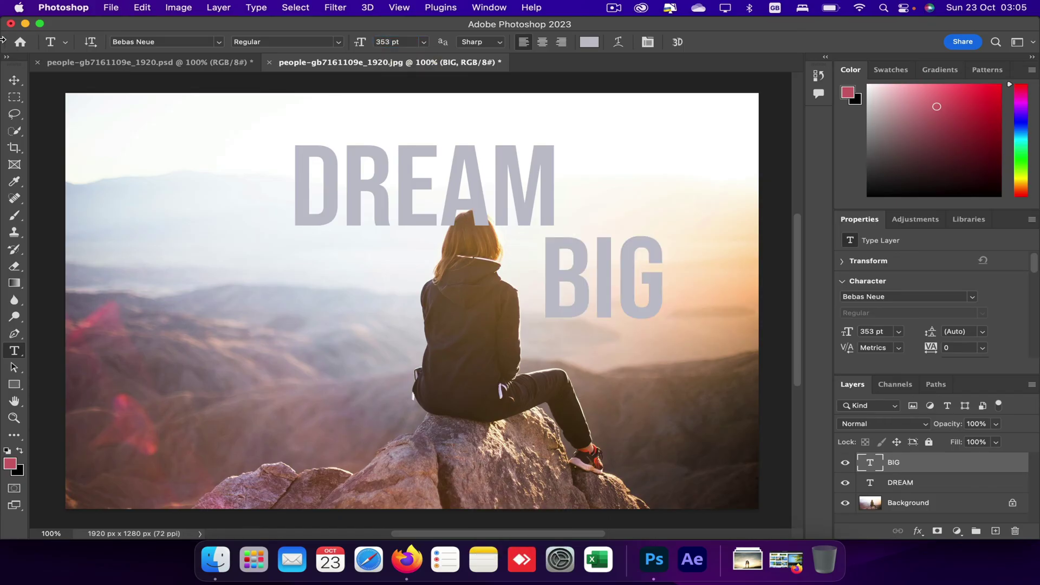
left_click(14, 80)
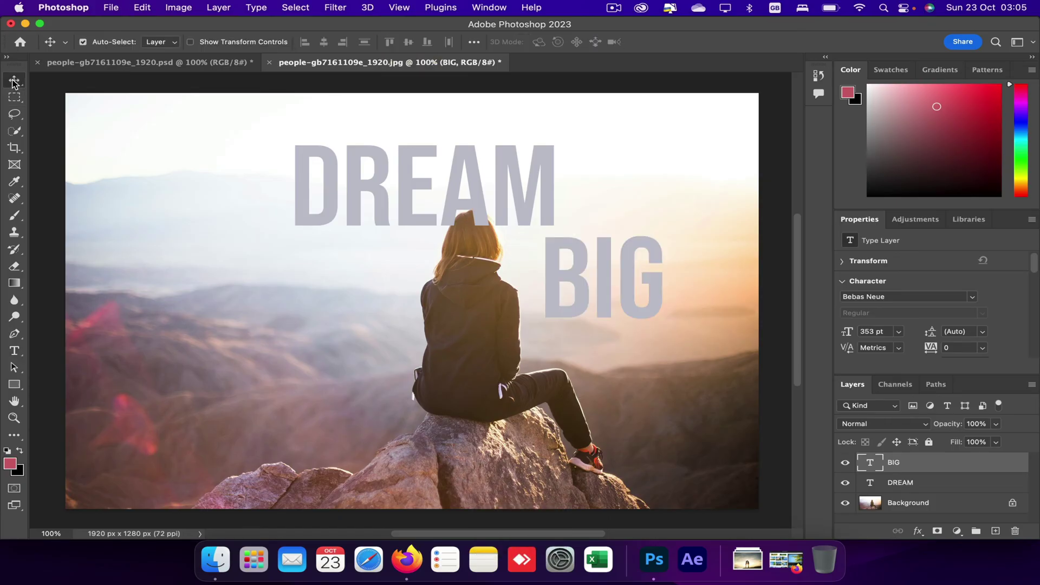
Nudge the DREAM text slightly down and to the right.
right_click(474, 203)
left_click(483, 206)
double_click(481, 201)
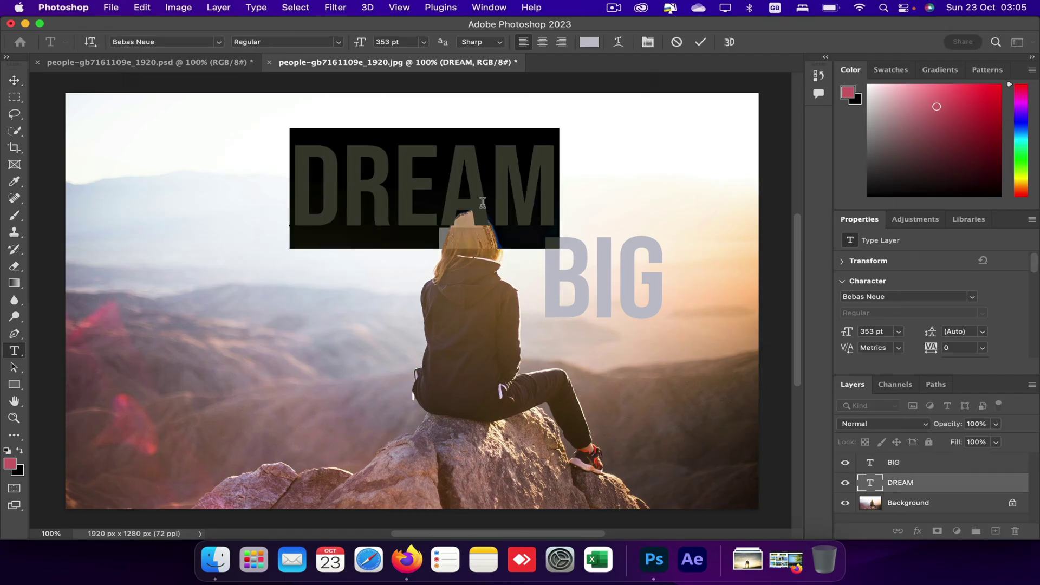
key("Escape")
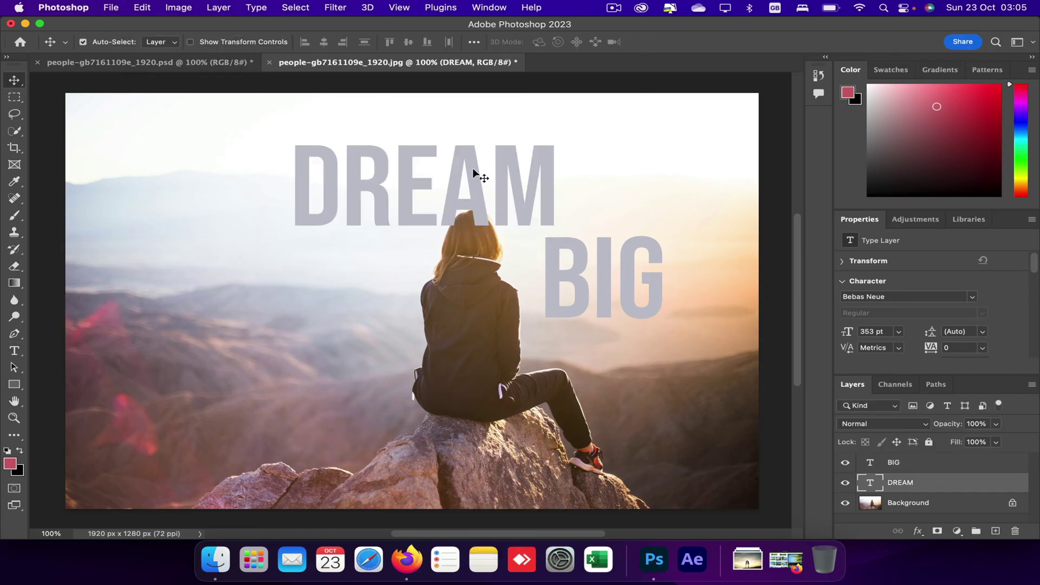
left_click_drag(473, 168, 483, 206)
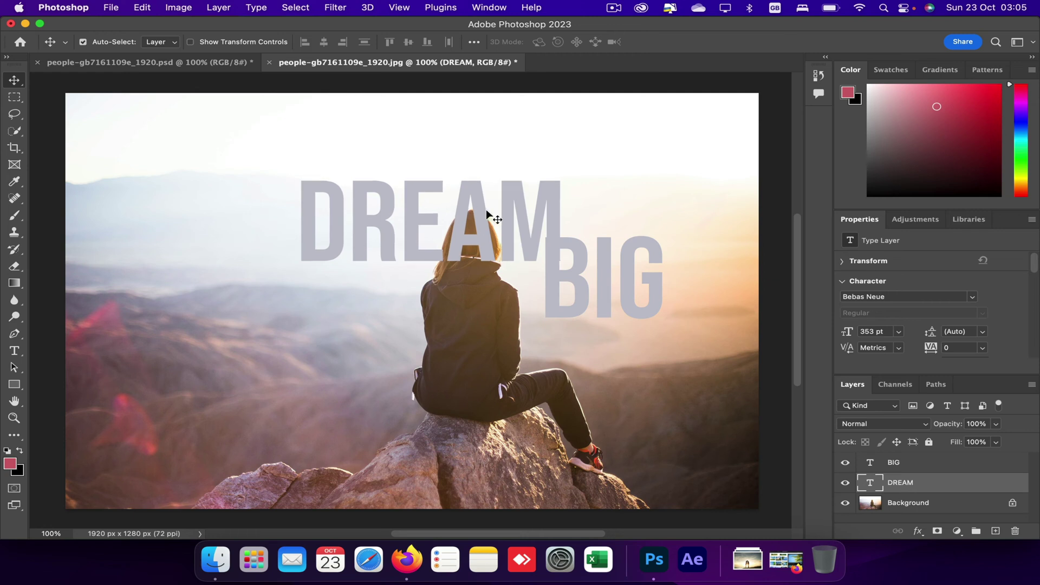
Move BIG left and down so it overlaps the woman's back under DREAM's M.
right_click(575, 278)
left_click(584, 283)
left_click_drag(608, 281, 560, 325)
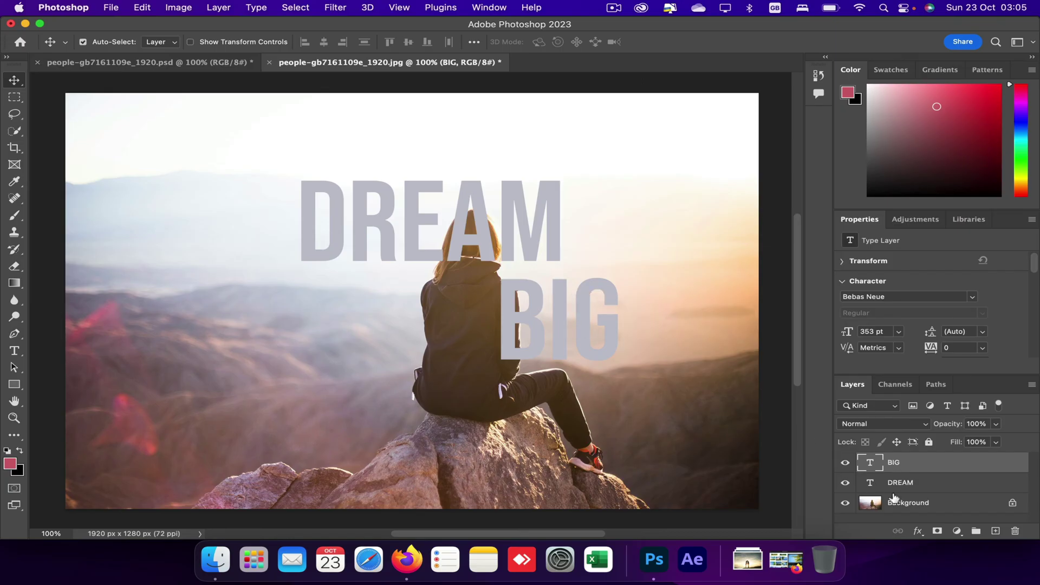
Select DREAM together with BIG and switch both to the Linear Burn blend mode.
left_click(929, 488, "shift")
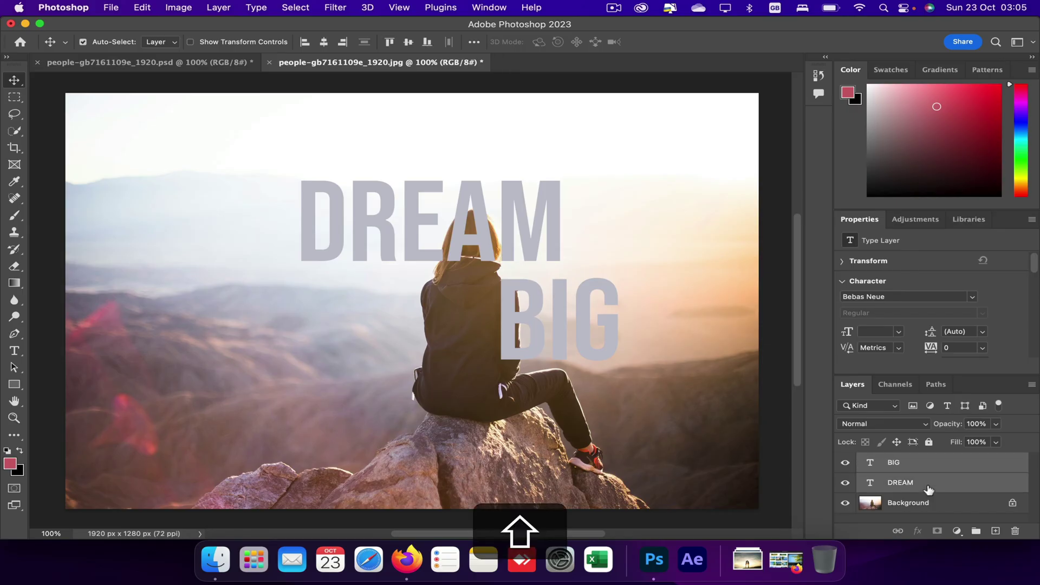
left_click(926, 425)
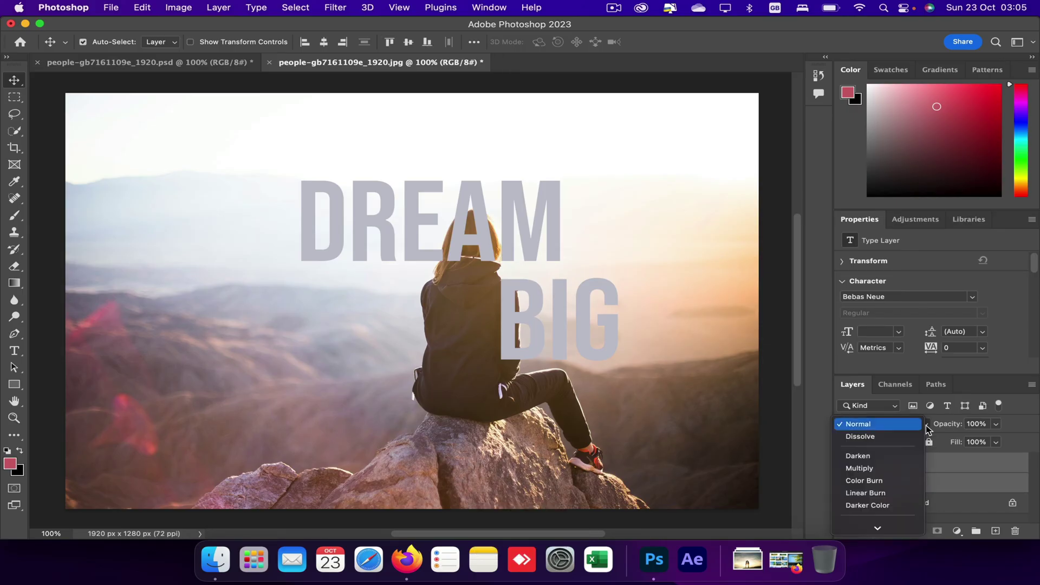
left_click(913, 500)
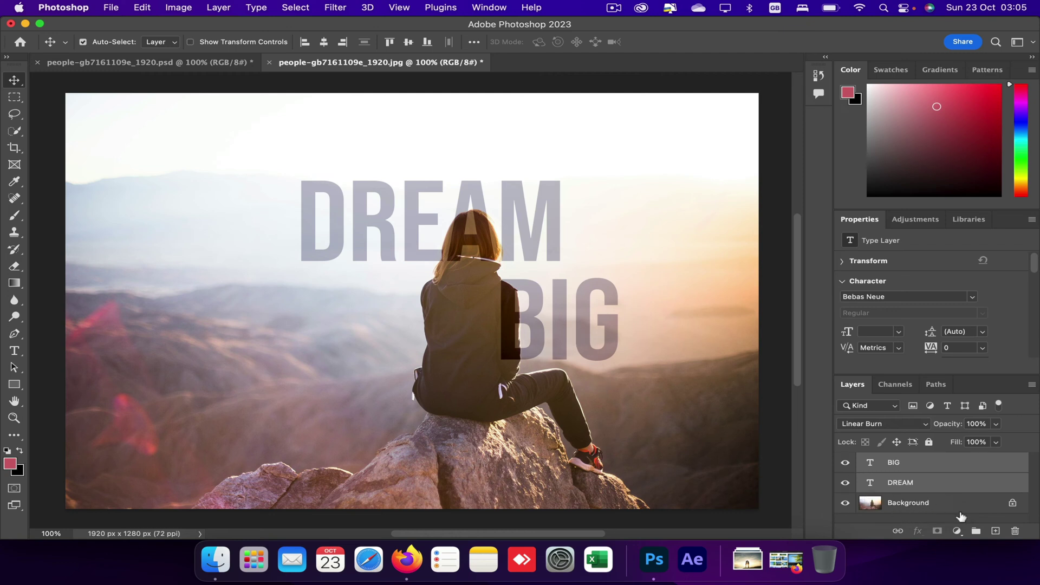
left_click(960, 513)
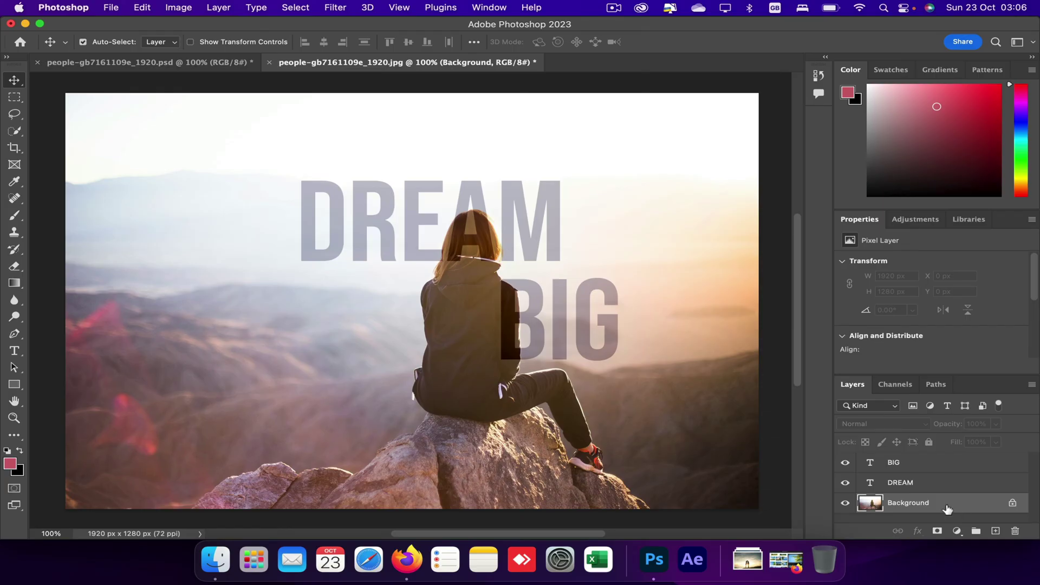
Duplicate Background, Select Subject on the woman and rock, and mask the copy to that selection.
left_click_drag(948, 509, 996, 531)
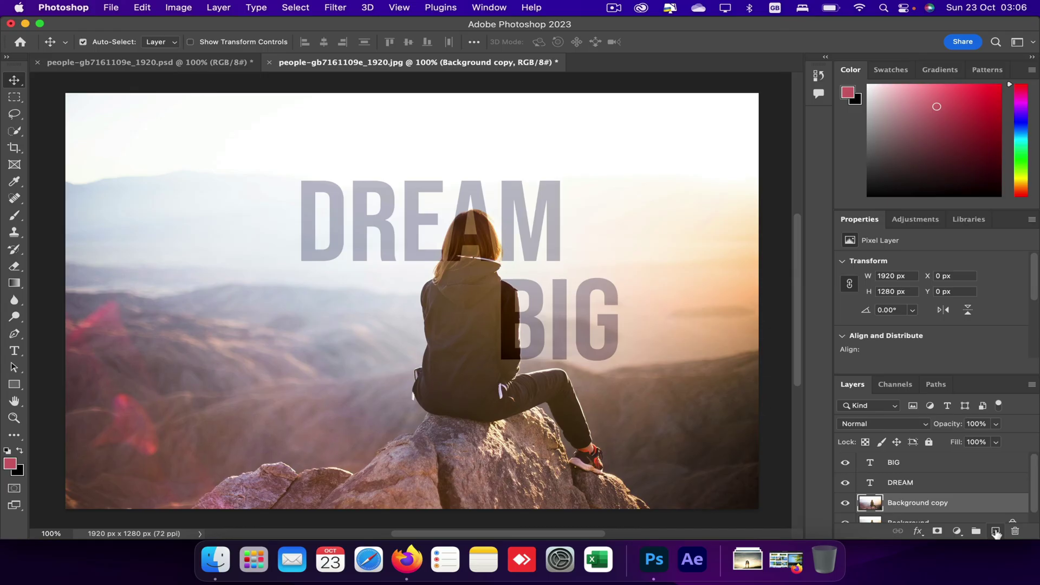
scroll(940, 491, "down", 1)
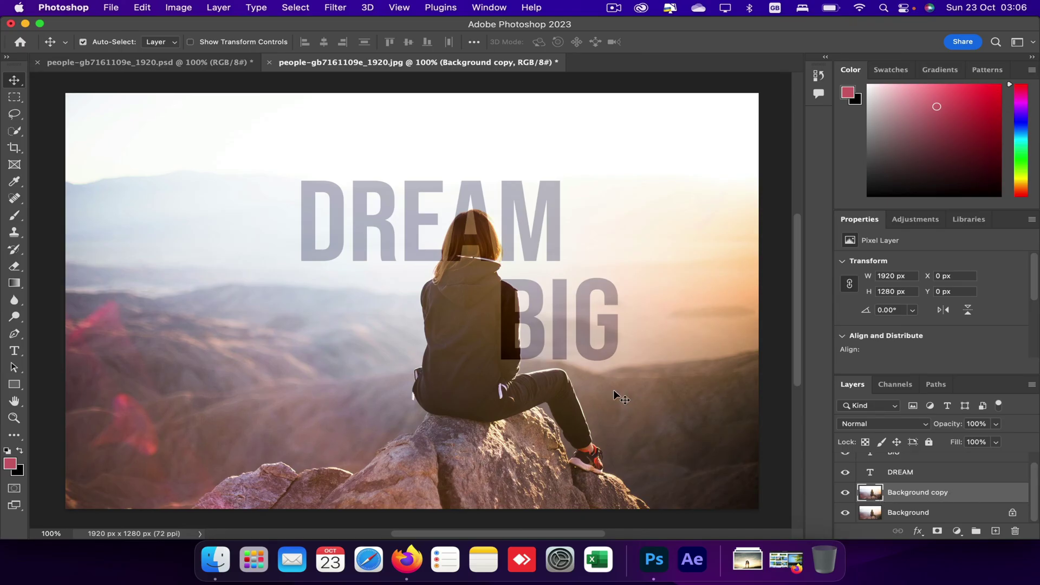
left_click(20, 133)
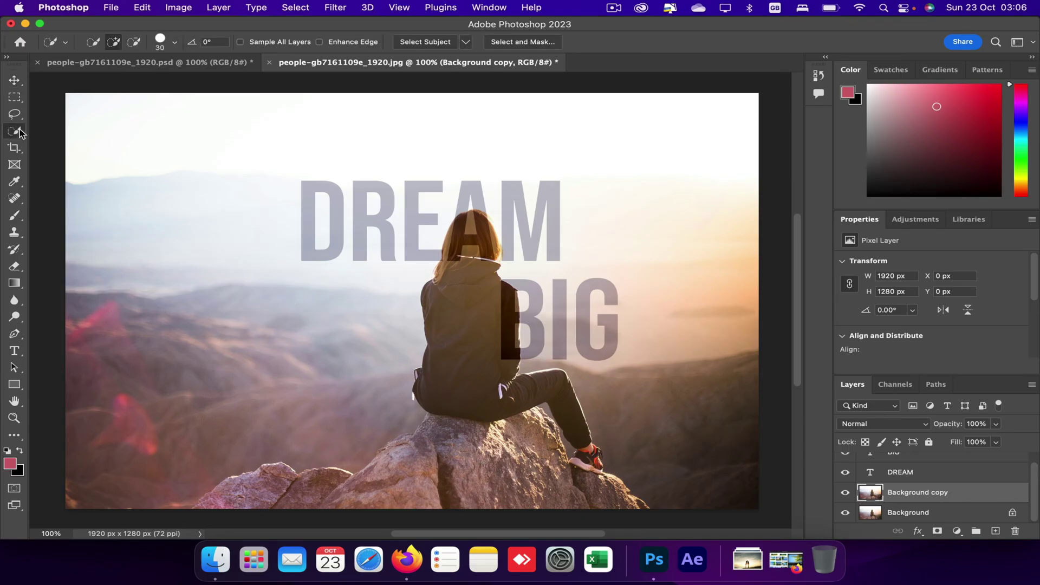
left_click(408, 43)
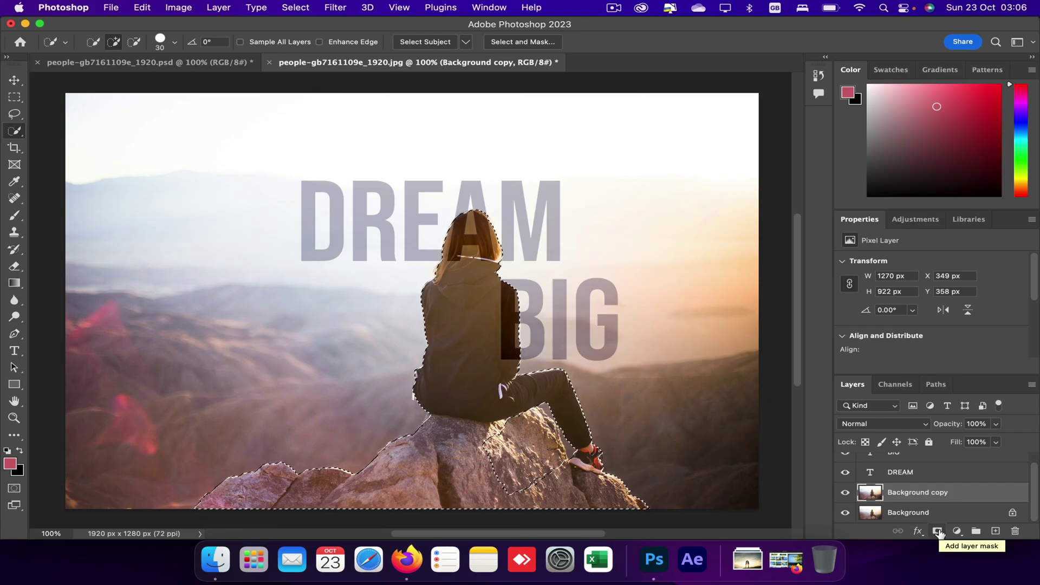
left_click(938, 531)
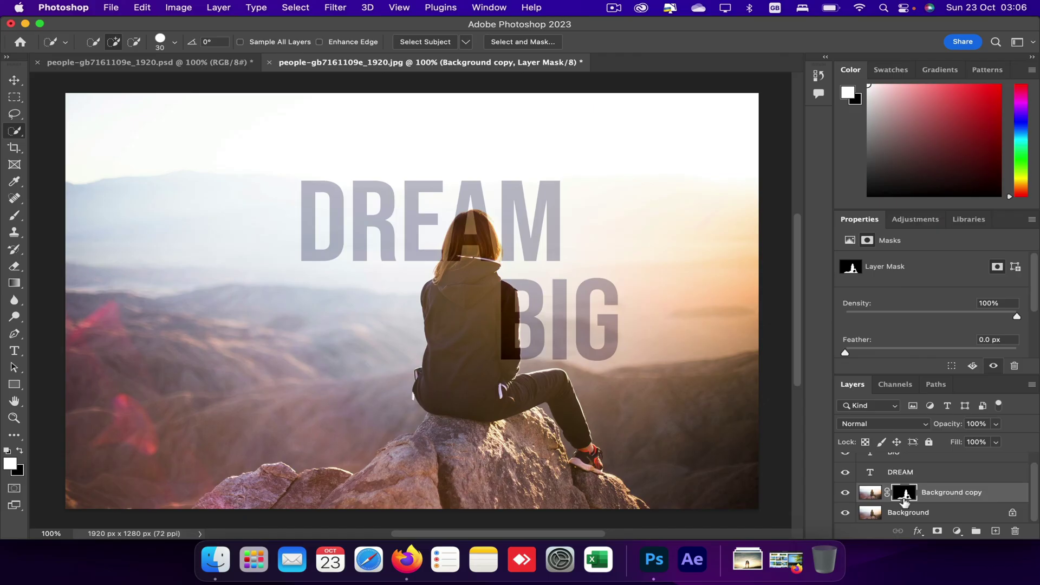
Move the masked Background copy to the top of the stack, above BIG and DREAM.
double_click(959, 493)
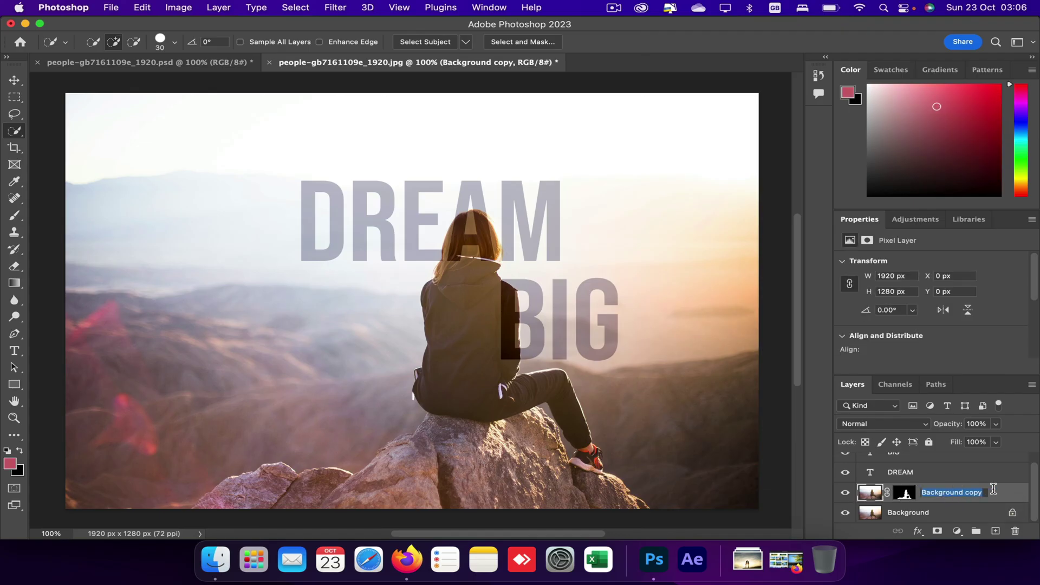
left_click(1020, 492)
left_click_drag(1002, 500, 1000, 463)
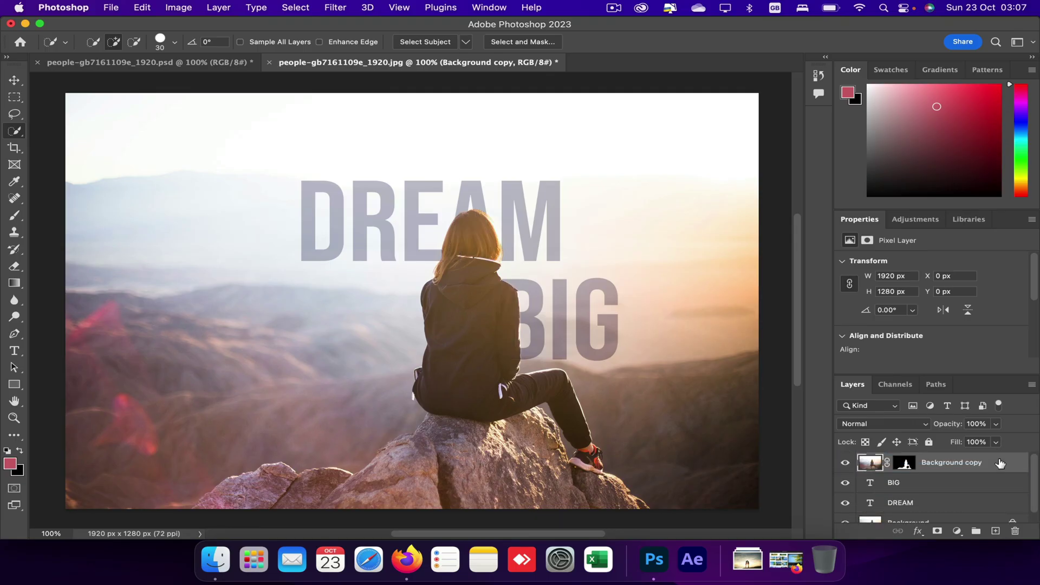